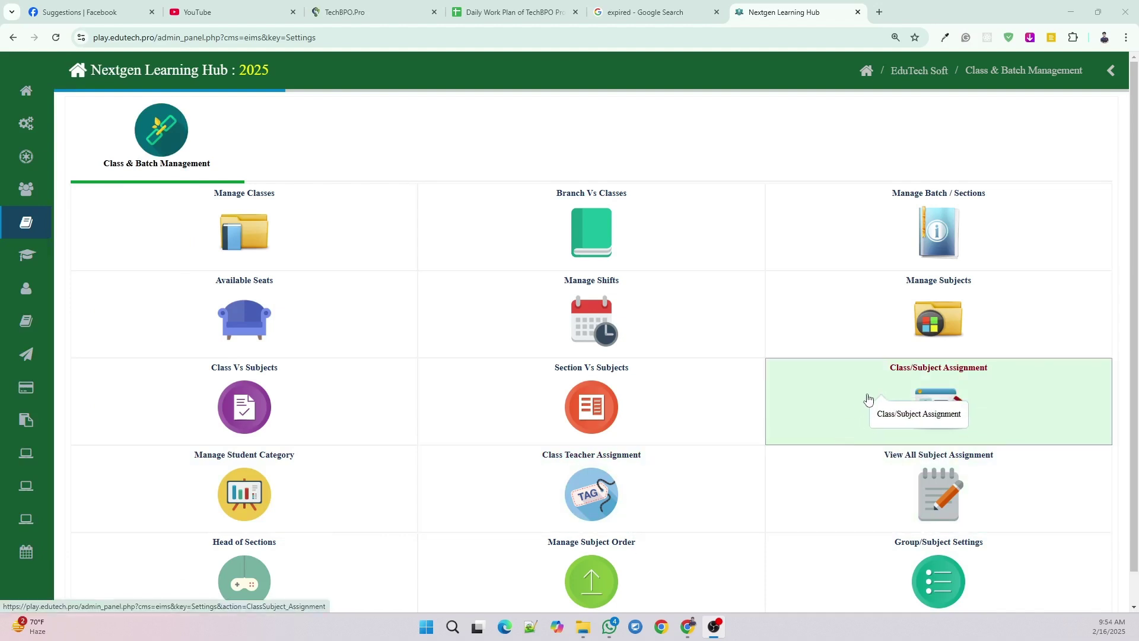
- Open Class/Subject Assignment and choose the first listed teacher for the assignment
{"action": "left_click", "coordinate": [920, 397]}
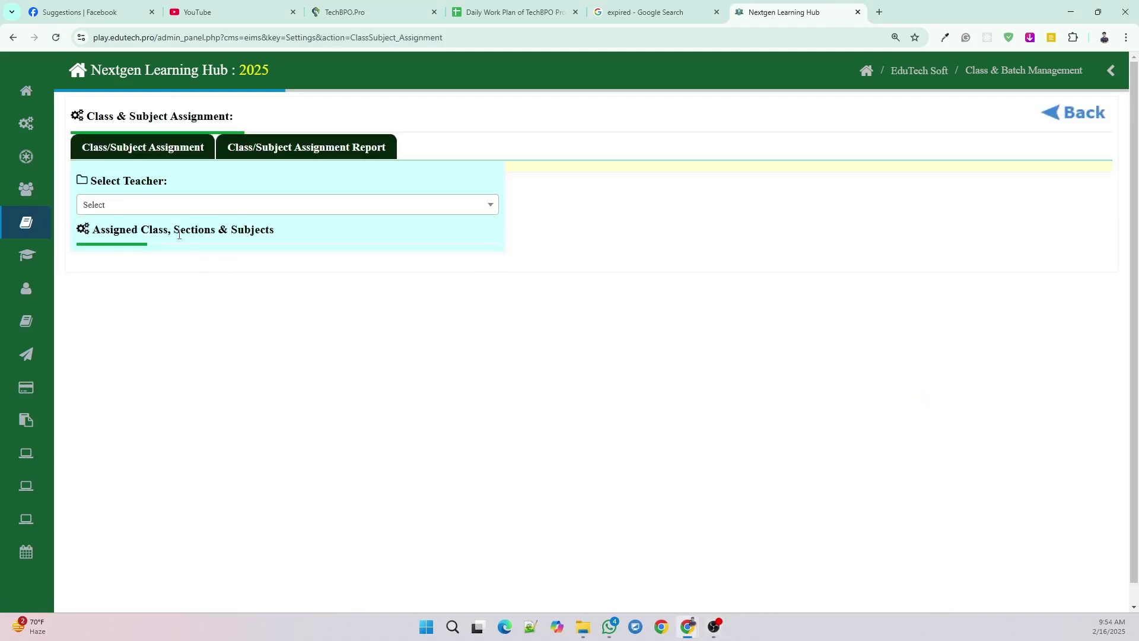
{"action": "left_click", "coordinate": [197, 209]}
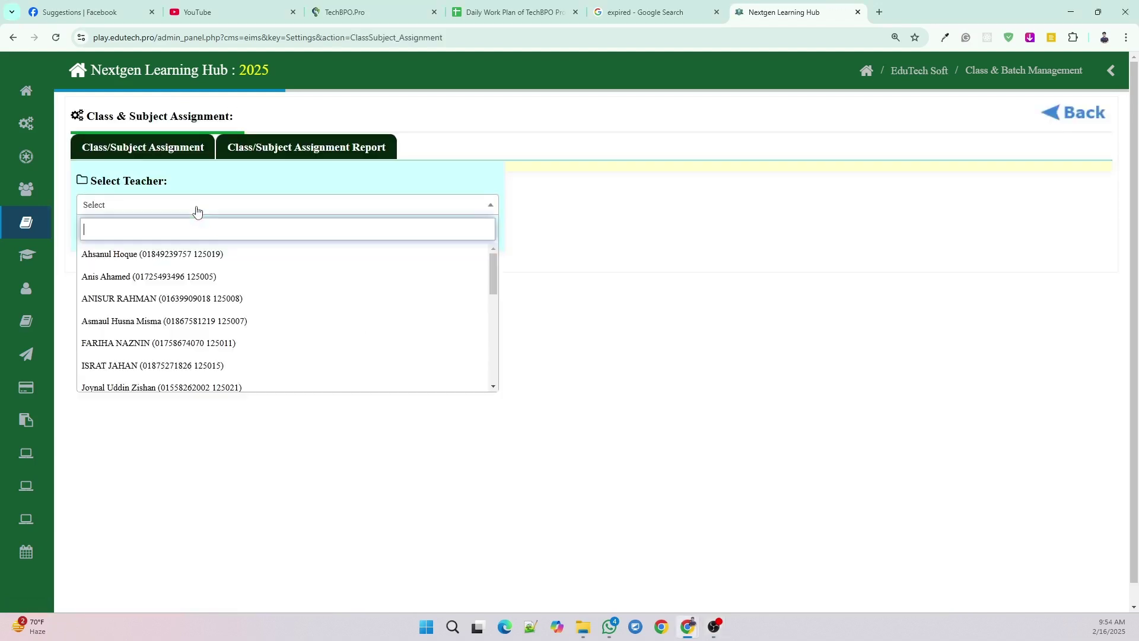
{"action": "left_click", "coordinate": [144, 257]}
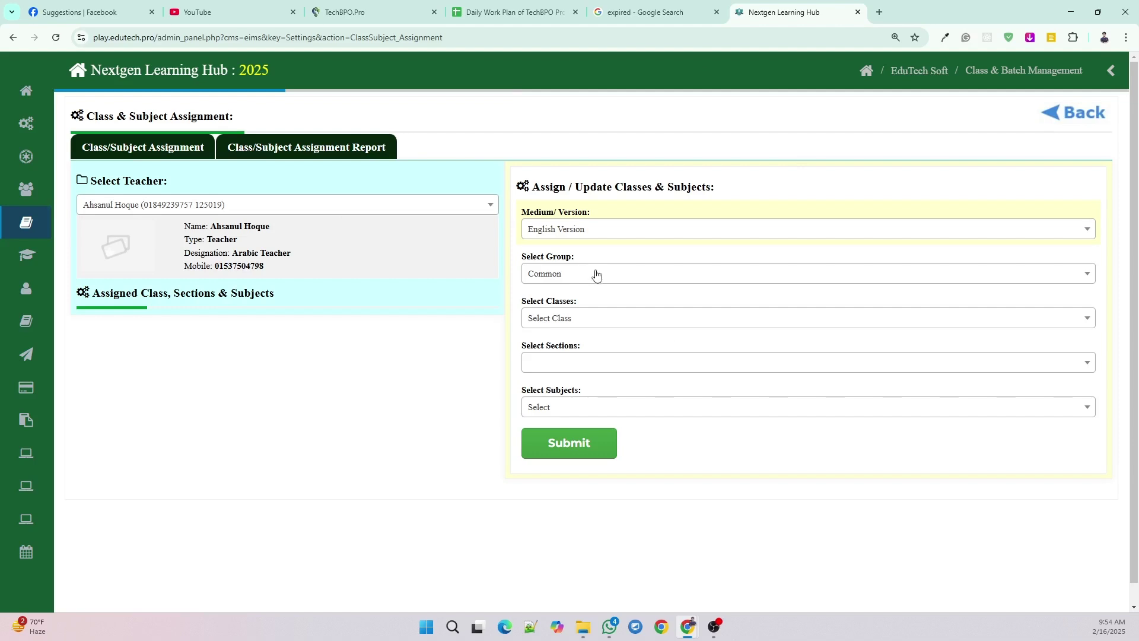
{"action": "left_click", "coordinate": [593, 234]}
{"action": "left_click", "coordinate": [595, 235]}
{"action": "left_click", "coordinate": [657, 276]}
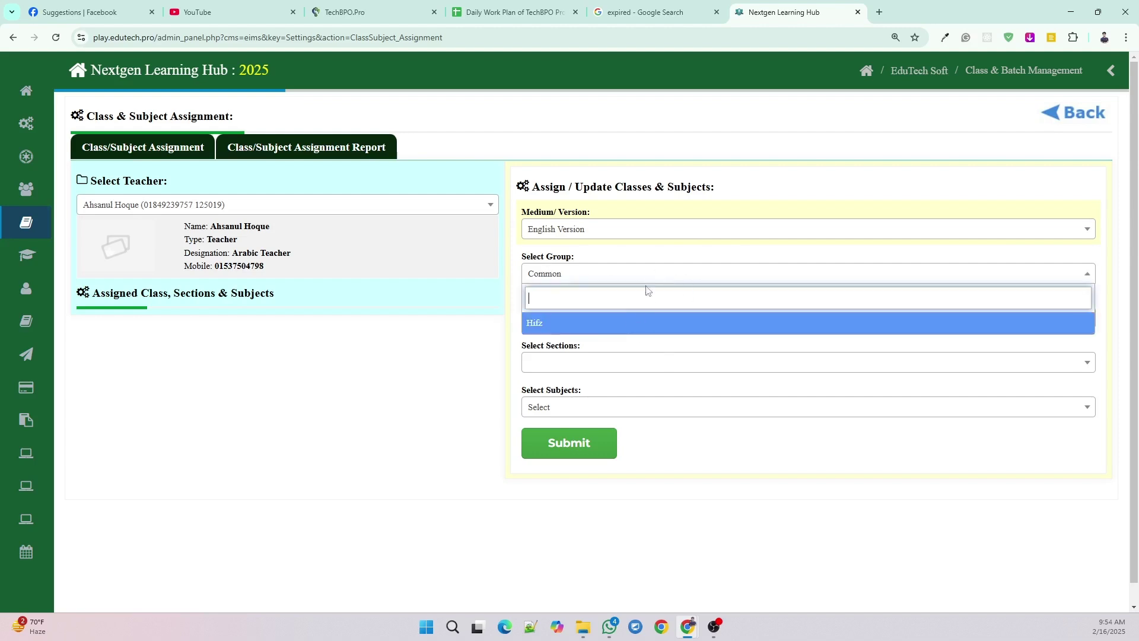
{"action": "left_click", "coordinate": [628, 274]}
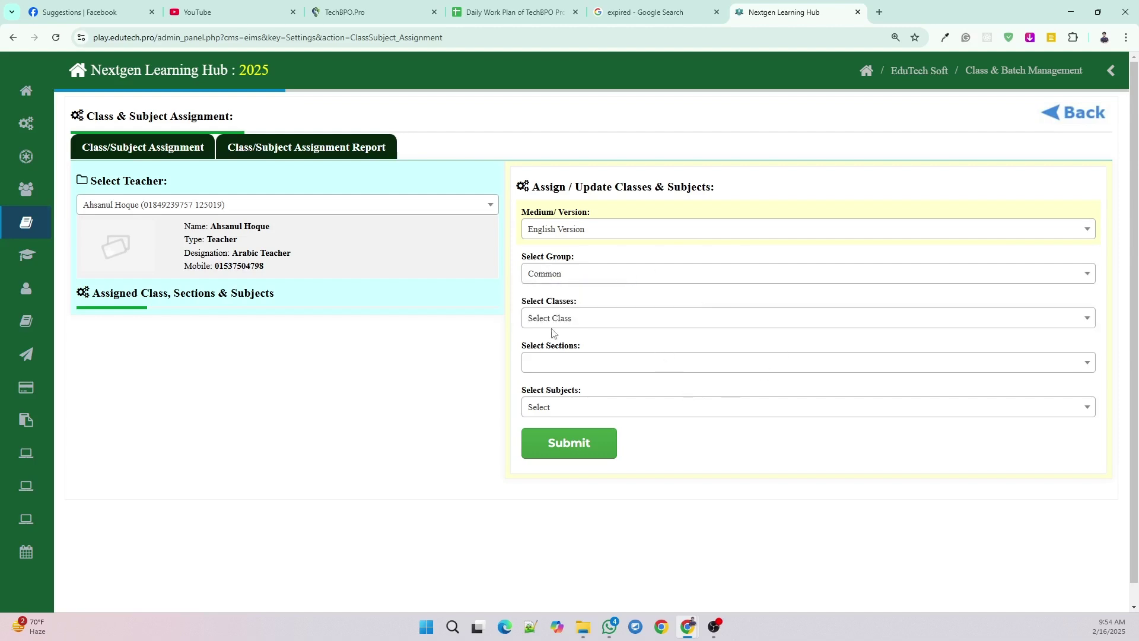
- Assign the teacher the Bangla subject in class Play, Section-A [English], and submit the assignment
{"action": "left_click", "coordinate": [604, 324]}
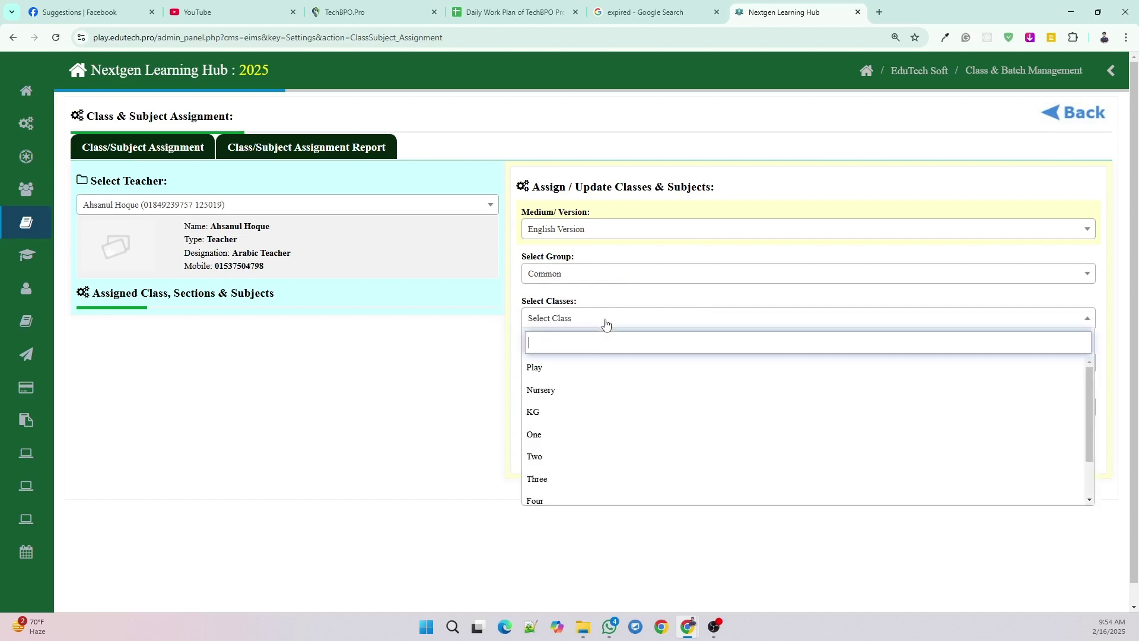
{"action": "left_click", "coordinate": [567, 368]}
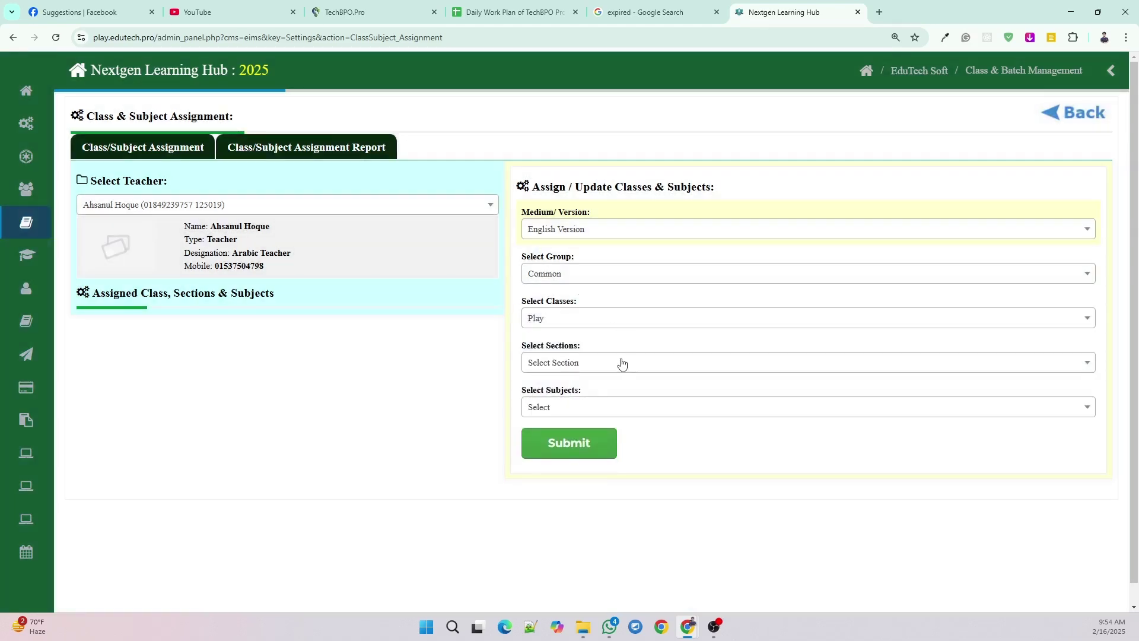
{"action": "left_click", "coordinate": [601, 366]}
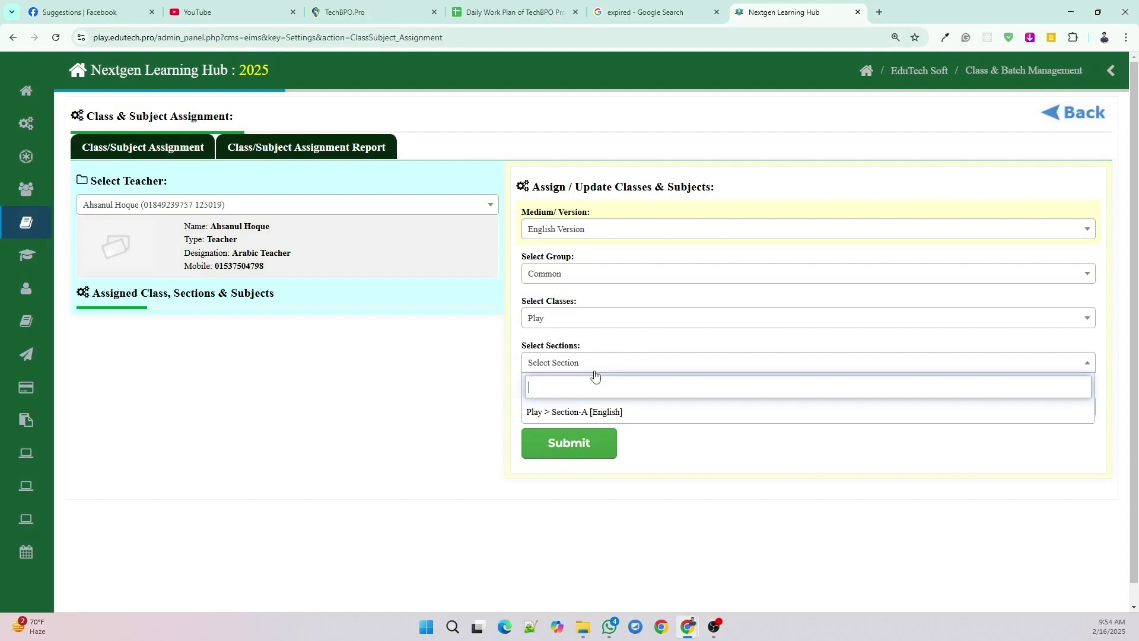
{"action": "left_click", "coordinate": [579, 410]}
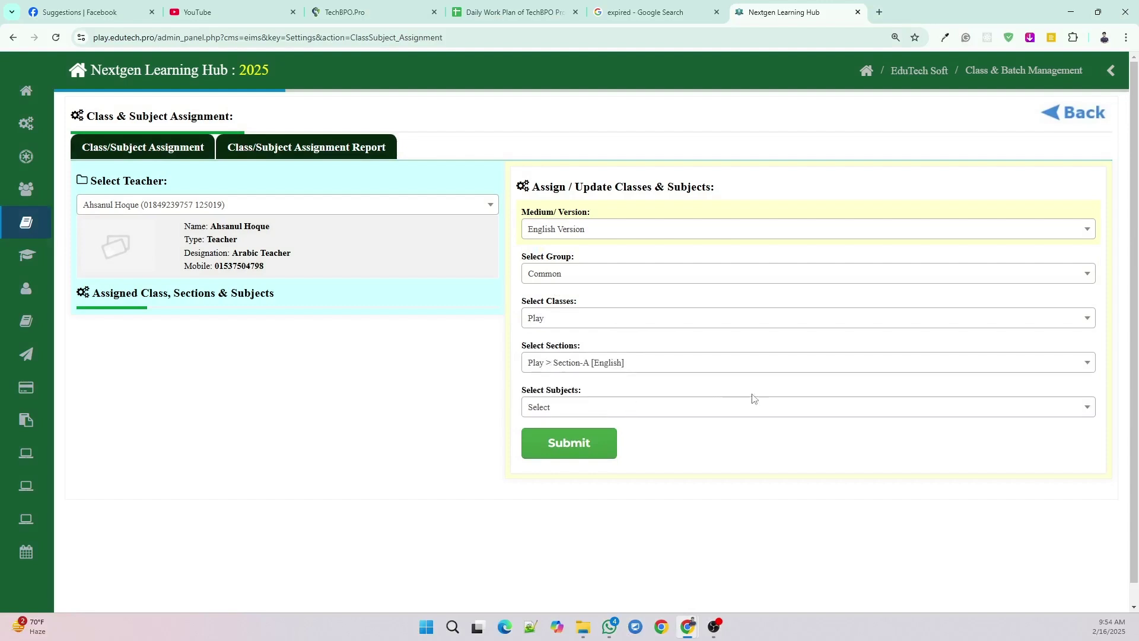
{"action": "left_click", "coordinate": [585, 410]}
{"action": "scroll", "coordinate": [581, 388], "scroll_direction": "down", "scroll_amount": 1}
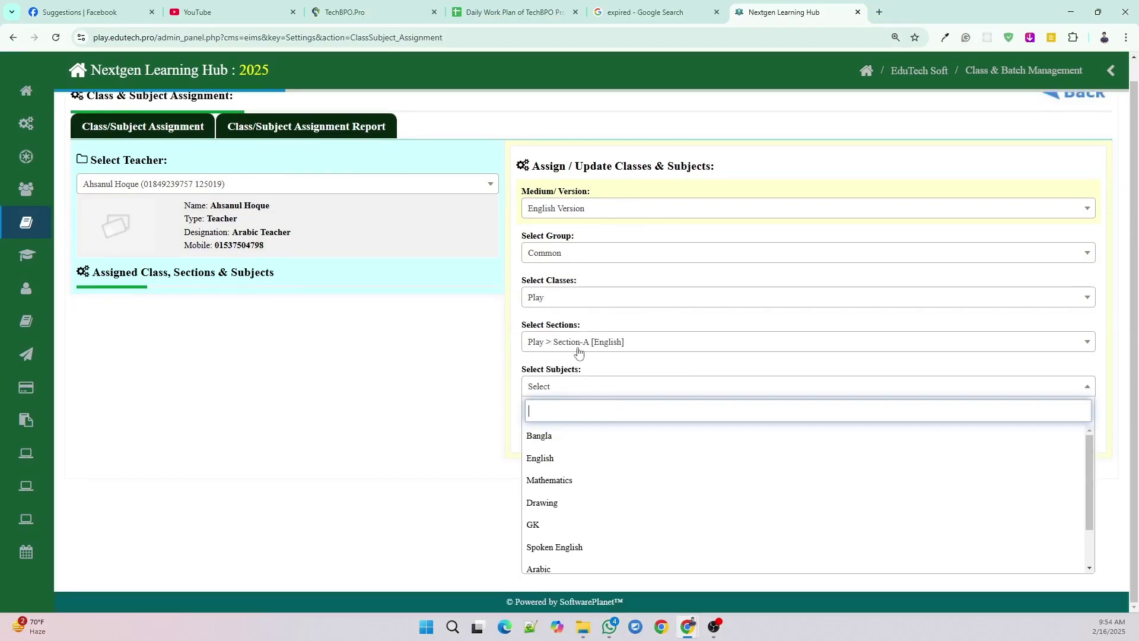
{"action": "left_click", "coordinate": [564, 437]}
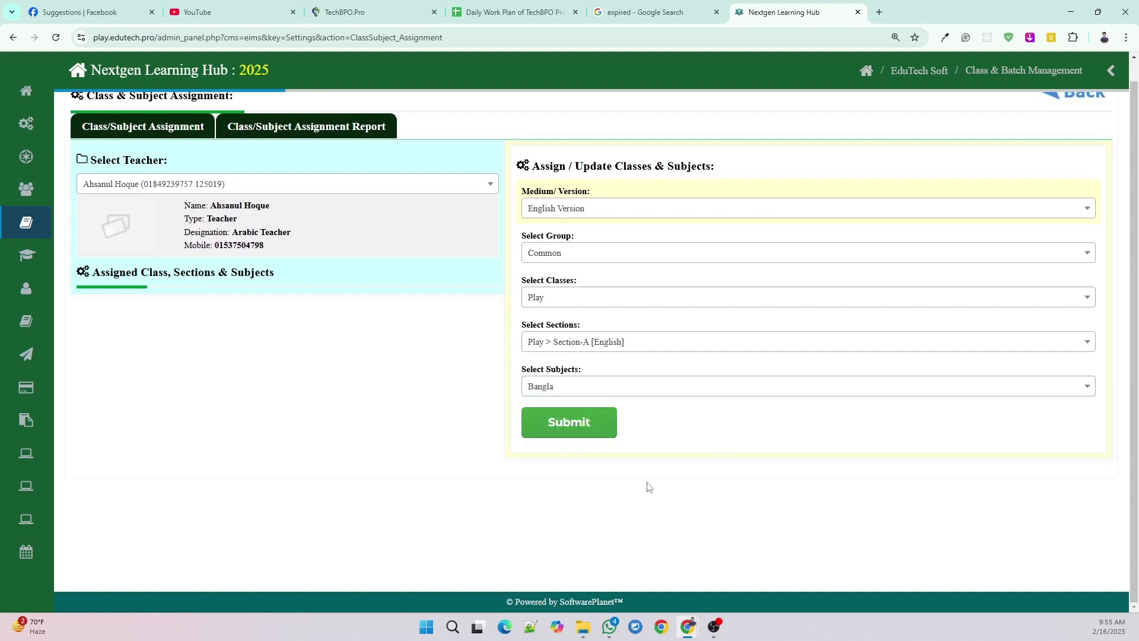
{"action": "left_click", "coordinate": [585, 426]}
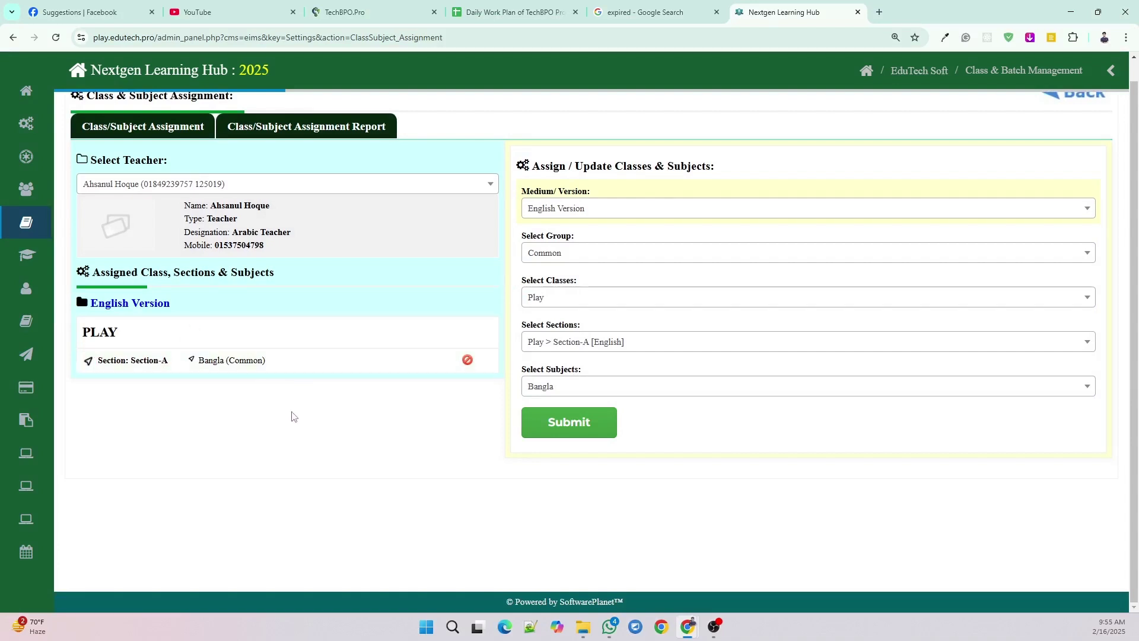
- Assign the same teacher the English subject in class Play, Section-A, and submit it
{"action": "left_click", "coordinate": [593, 389]}
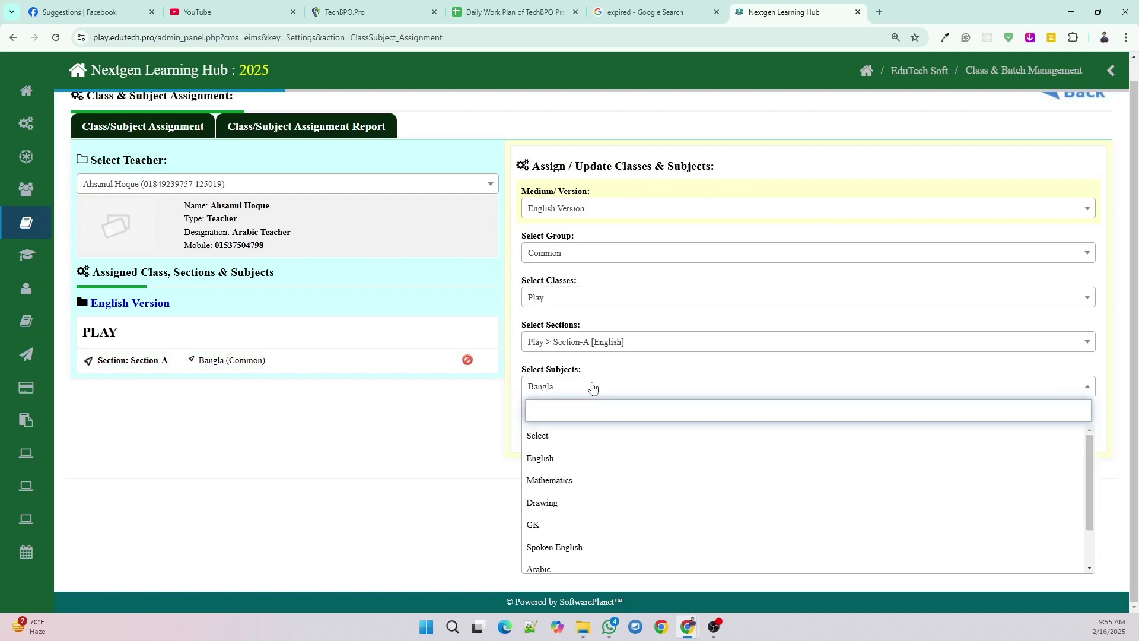
{"action": "left_click", "coordinate": [554, 460]}
{"action": "left_click", "coordinate": [575, 432]}
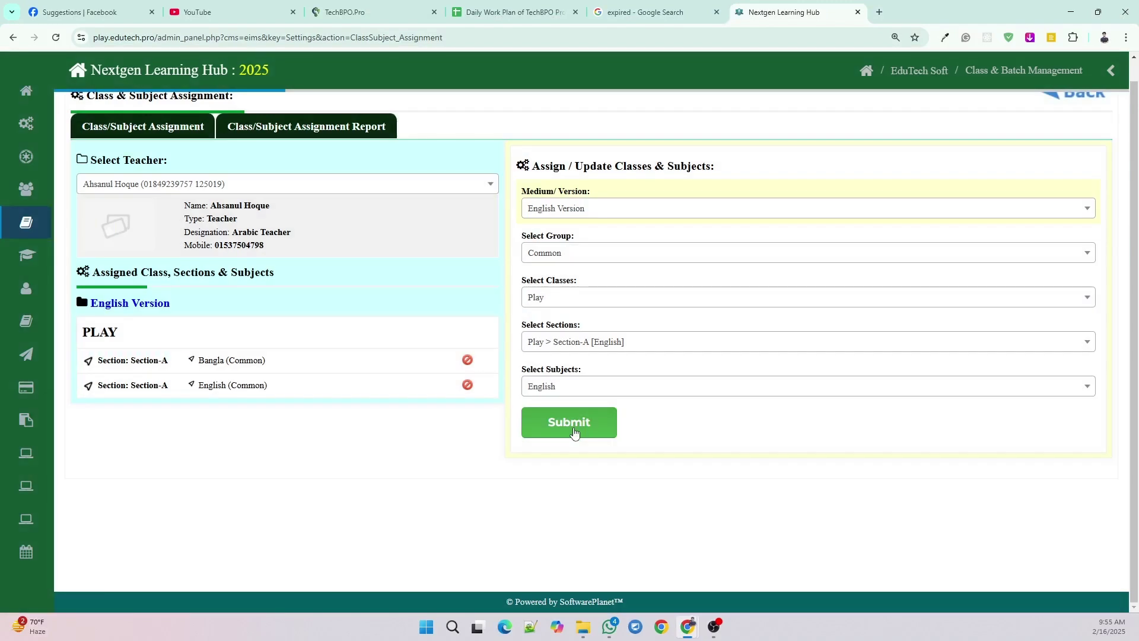
- Assign the teacher the Bangla subject in class One, Section A [English], and submit the assignment
{"action": "left_click", "coordinate": [568, 298]}
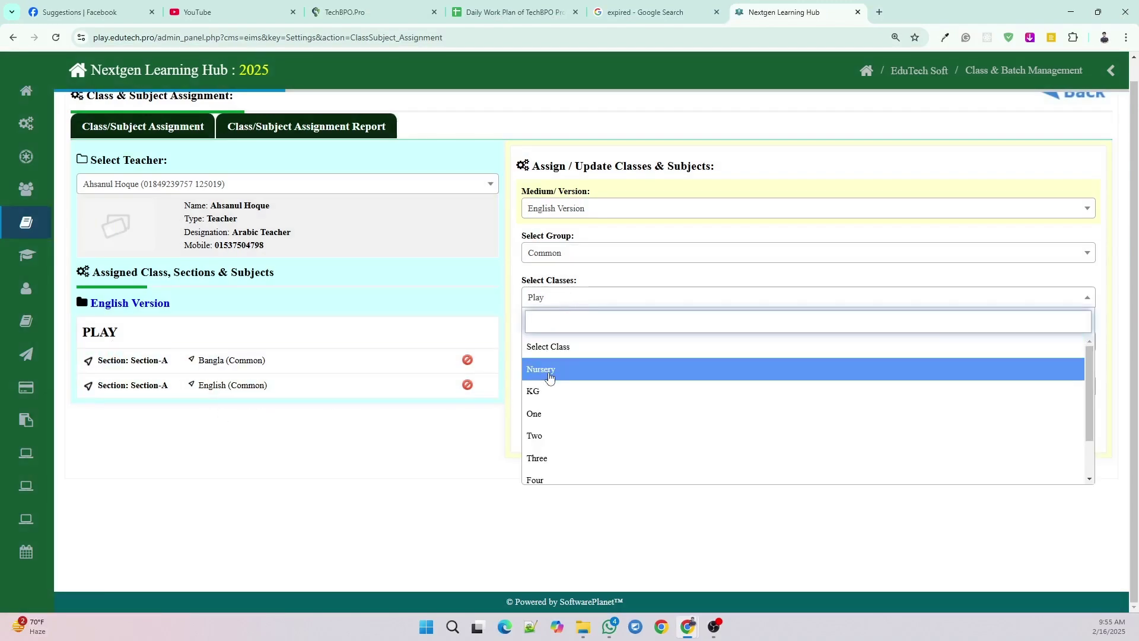
{"action": "left_click", "coordinate": [548, 418]}
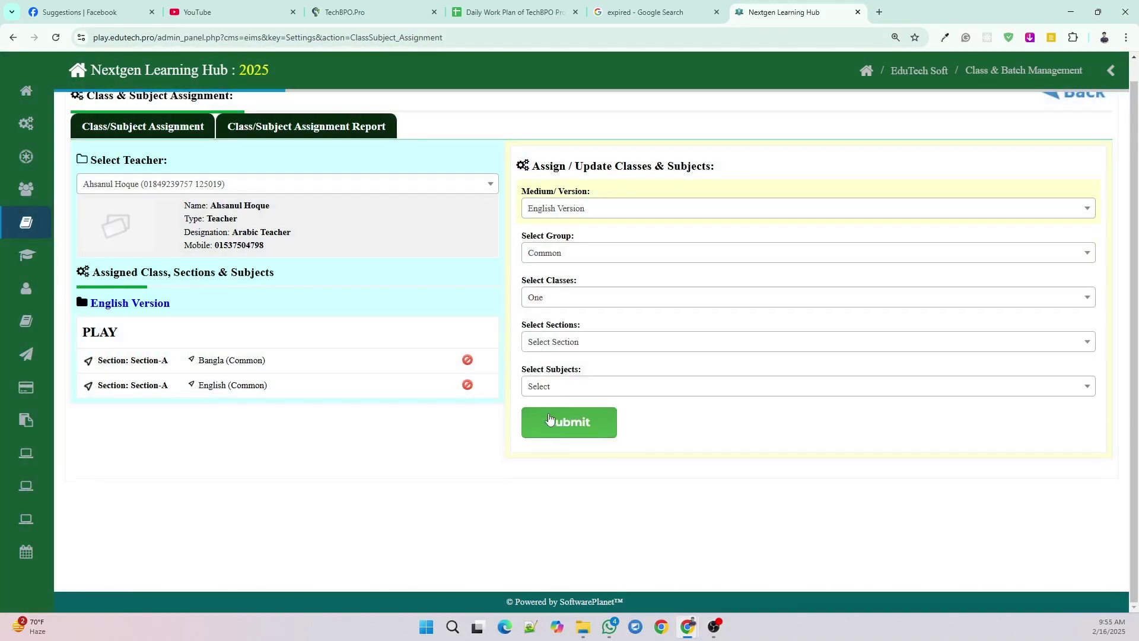
{"action": "left_click", "coordinate": [572, 343]}
{"action": "left_click", "coordinate": [572, 389]}
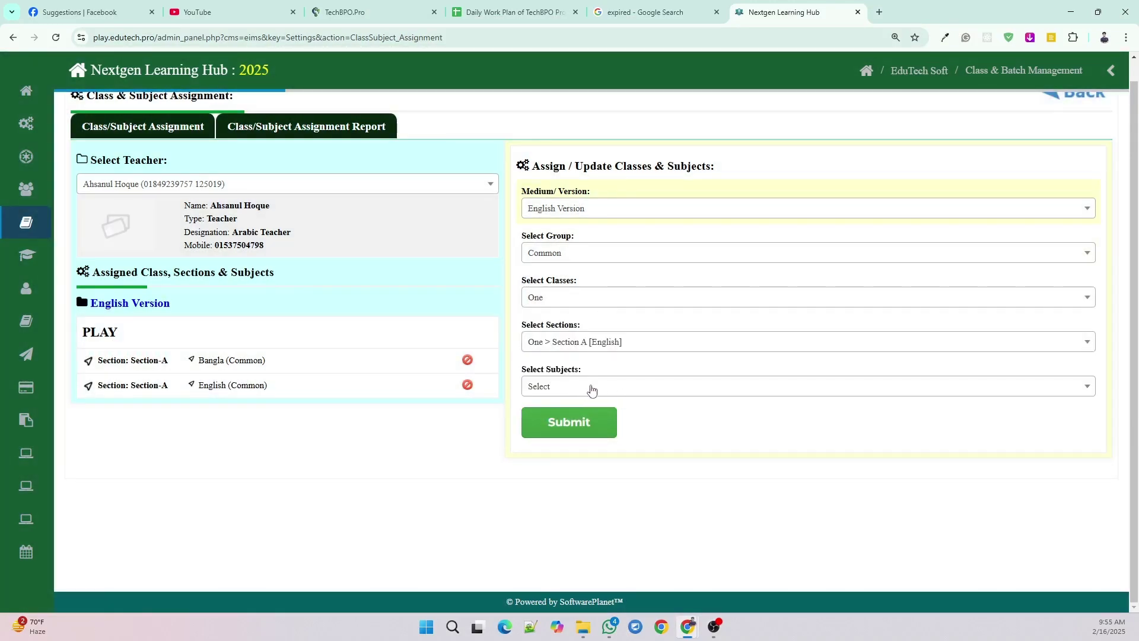
{"action": "left_click", "coordinate": [593, 387]}
{"action": "scroll", "coordinate": [569, 450], "scroll_direction": "down", "scroll_amount": 1}
{"action": "scroll", "coordinate": [569, 475], "scroll_direction": "up", "scroll_amount": 2}
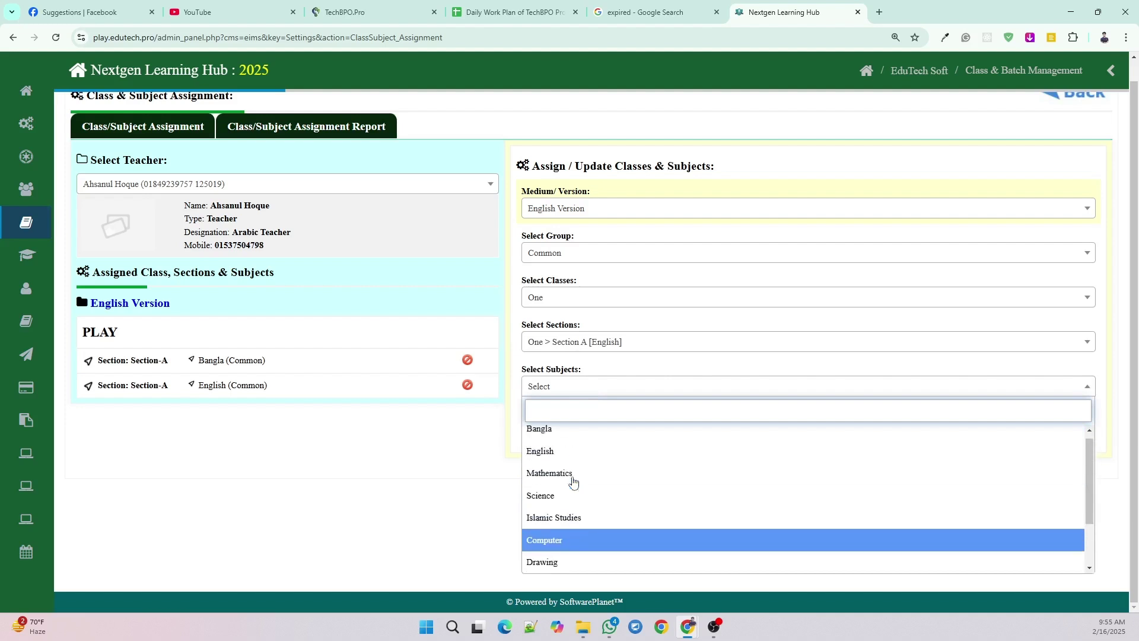
{"action": "left_click", "coordinate": [564, 442]}
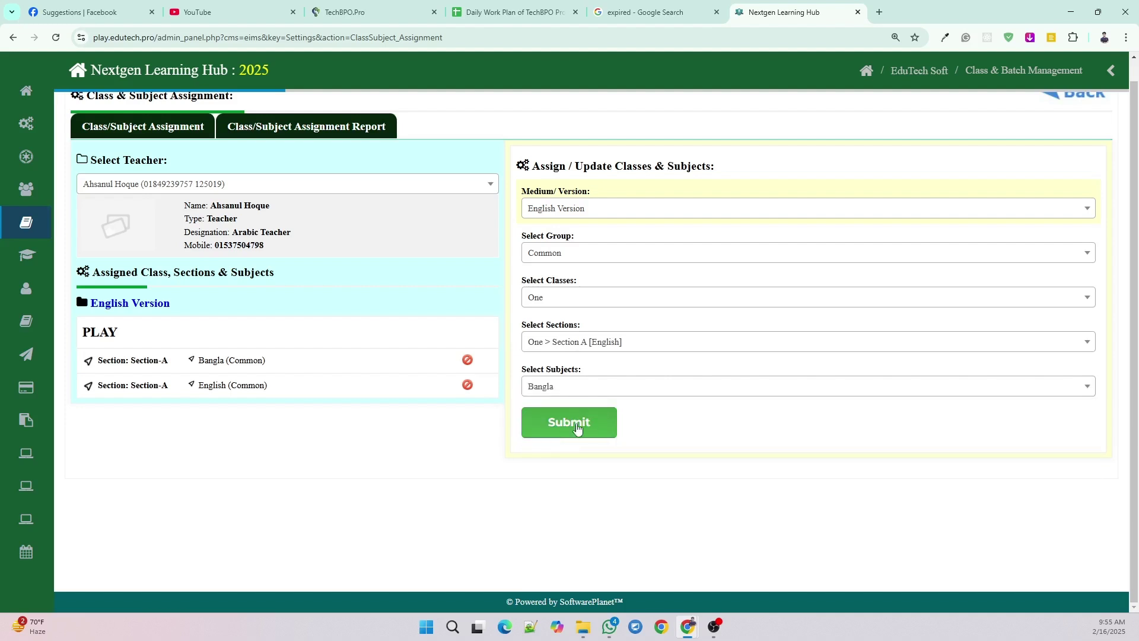
{"action": "left_click", "coordinate": [578, 428]}
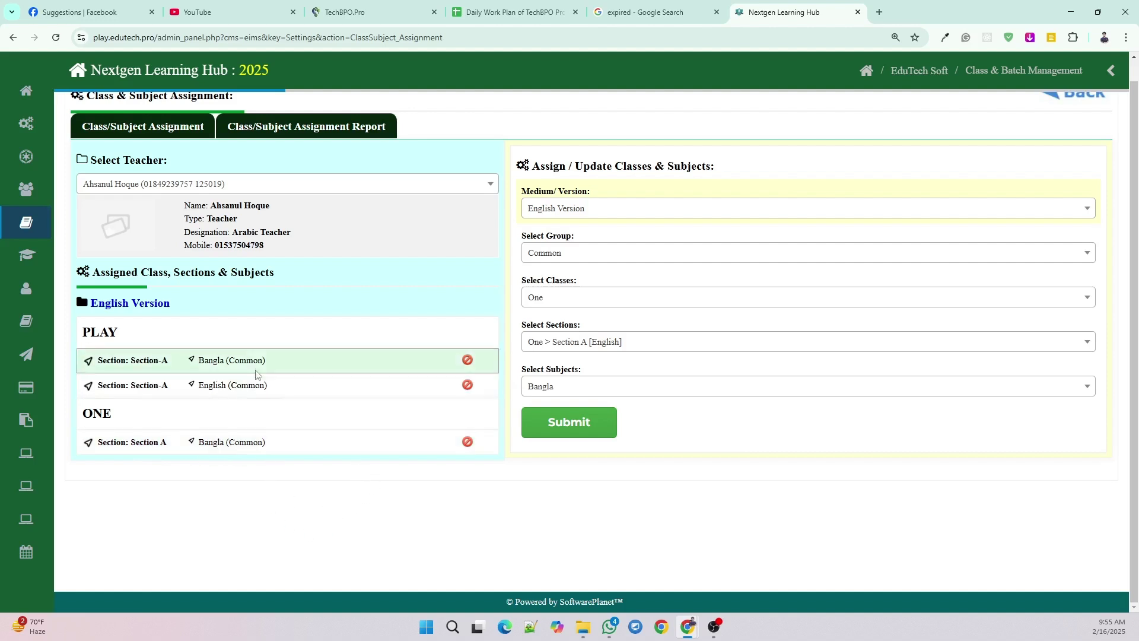
- Delete the teacher's Bangla assignment for class One, Section A, and confirm the deletion
{"action": "scroll", "coordinate": [427, 450], "scroll_direction": "up", "scroll_amount": 1}
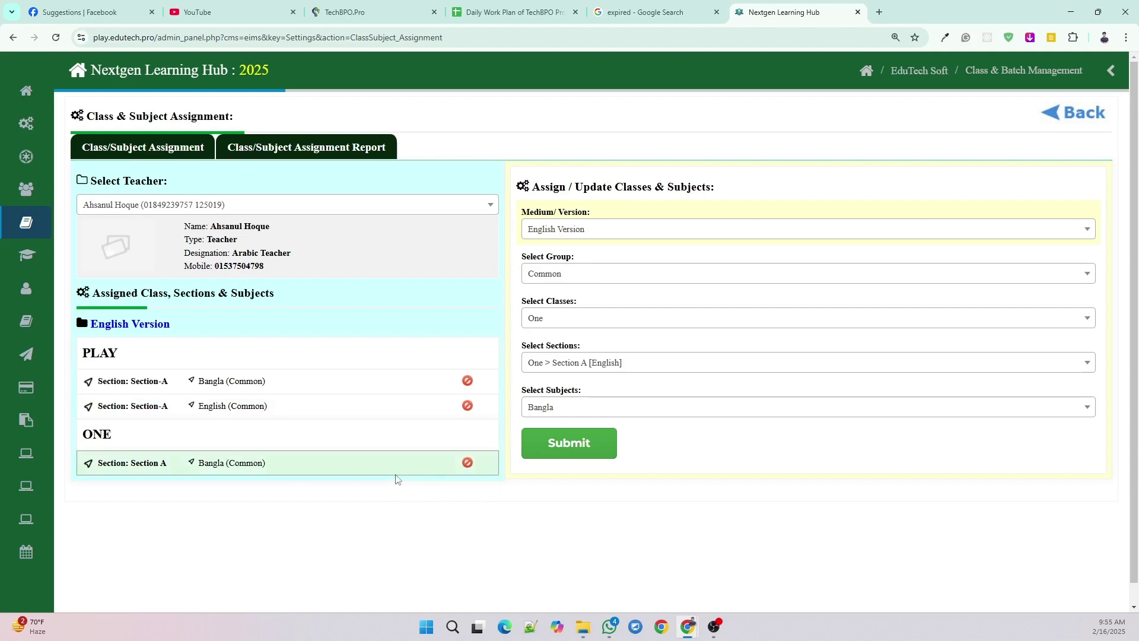
{"action": "left_click", "coordinate": [467, 464]}
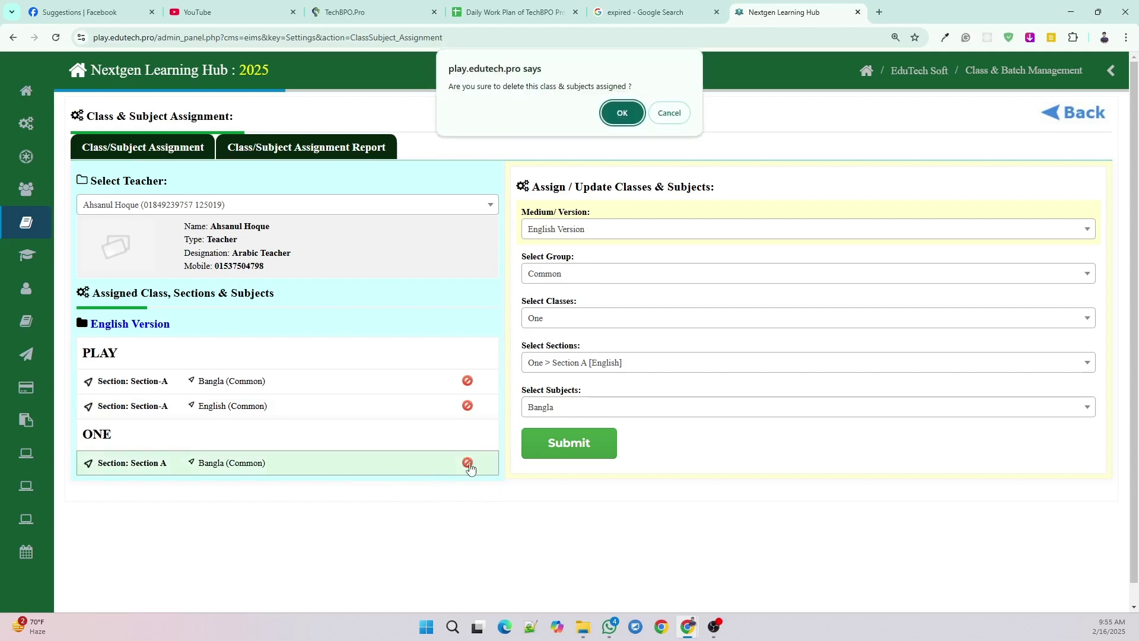
{"action": "left_click", "coordinate": [623, 114]}
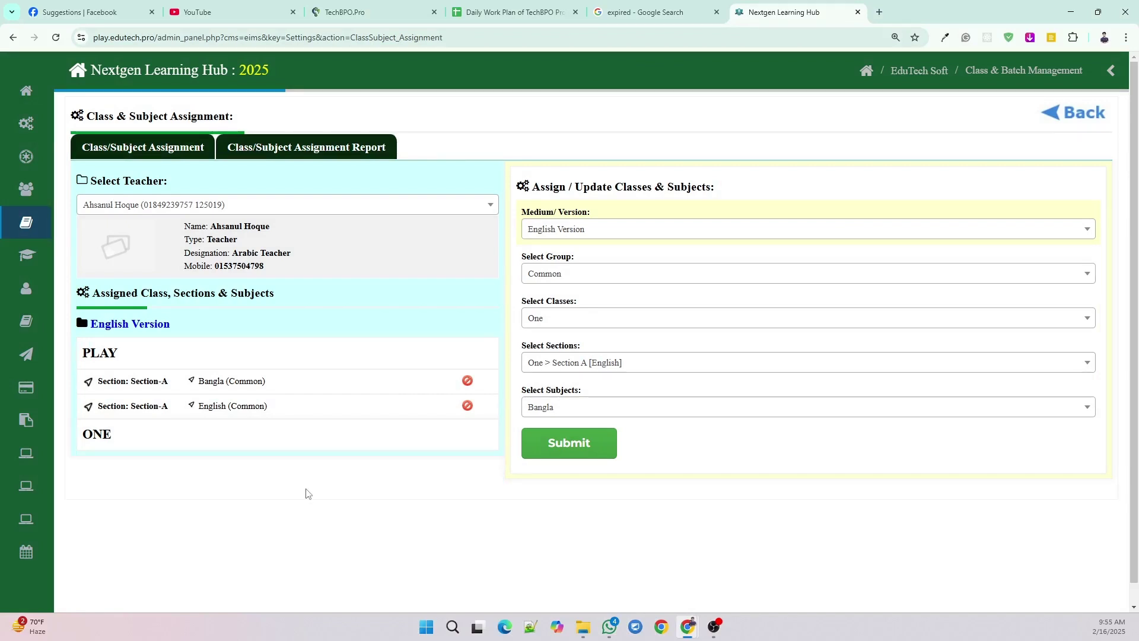
- Open Class Teacher Assignment and list the Common group's classes for the English Version medium and the Morning shift
{"action": "left_click", "coordinate": [1086, 115]}
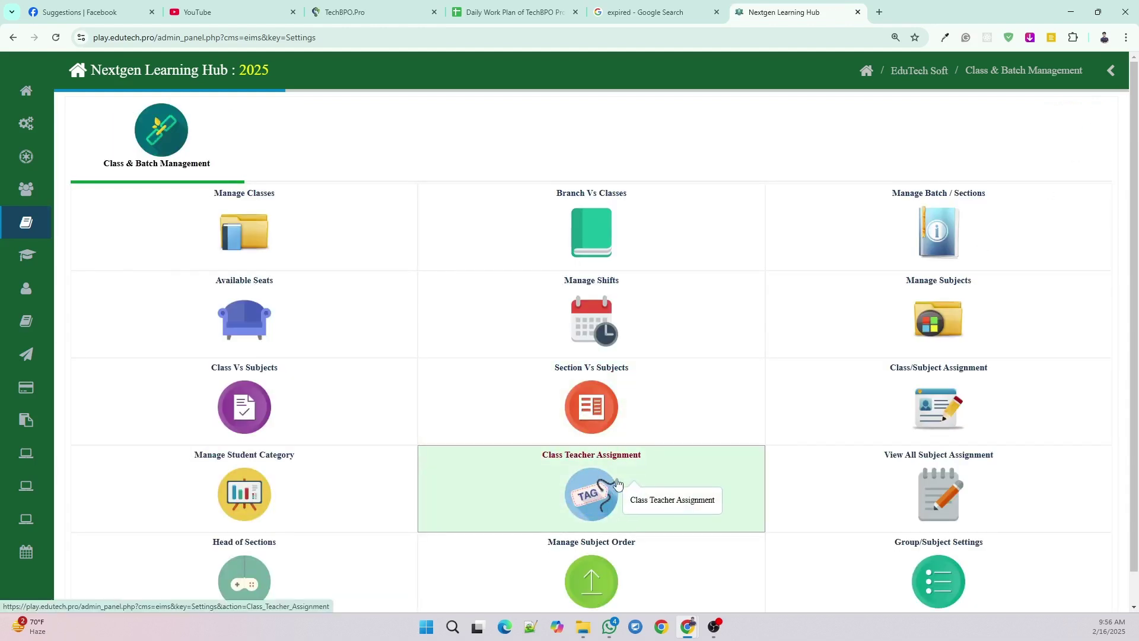
{"action": "left_click", "coordinate": [629, 477]}
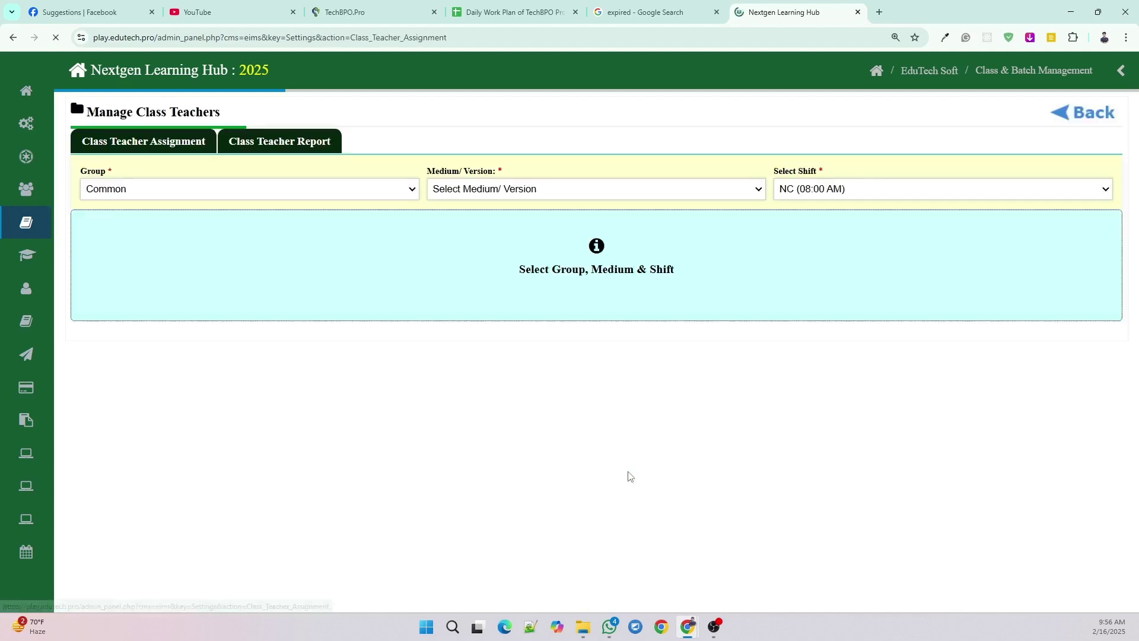
{"action": "left_click", "coordinate": [321, 191]}
{"action": "left_click", "coordinate": [323, 192]}
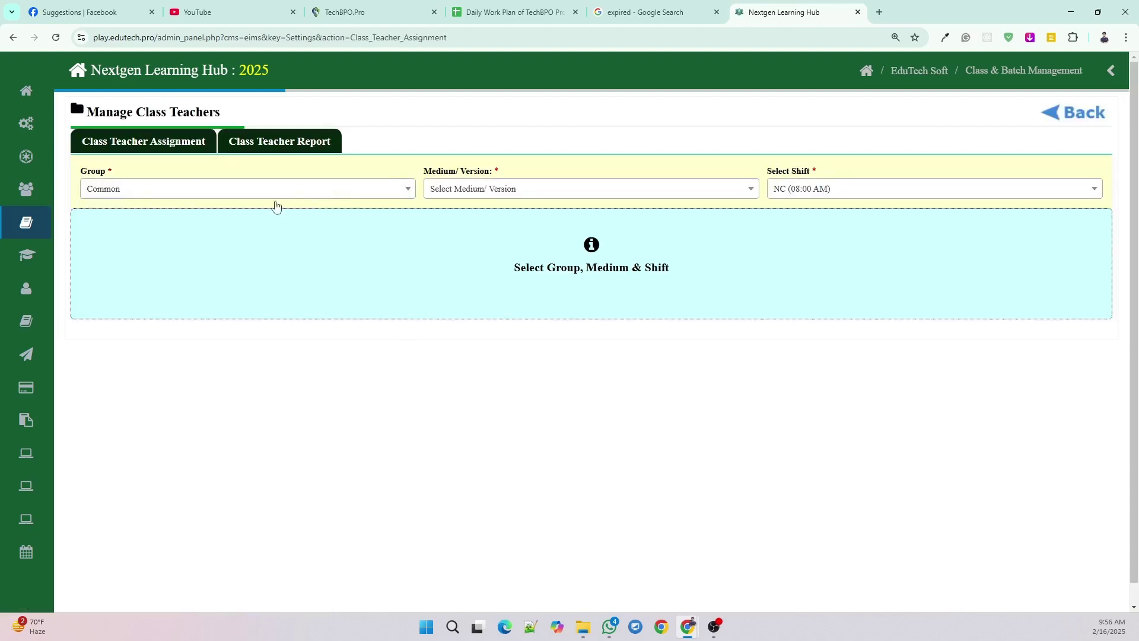
{"action": "left_click", "coordinate": [556, 192]}
{"action": "left_click", "coordinate": [454, 240]}
{"action": "left_click", "coordinate": [803, 196]}
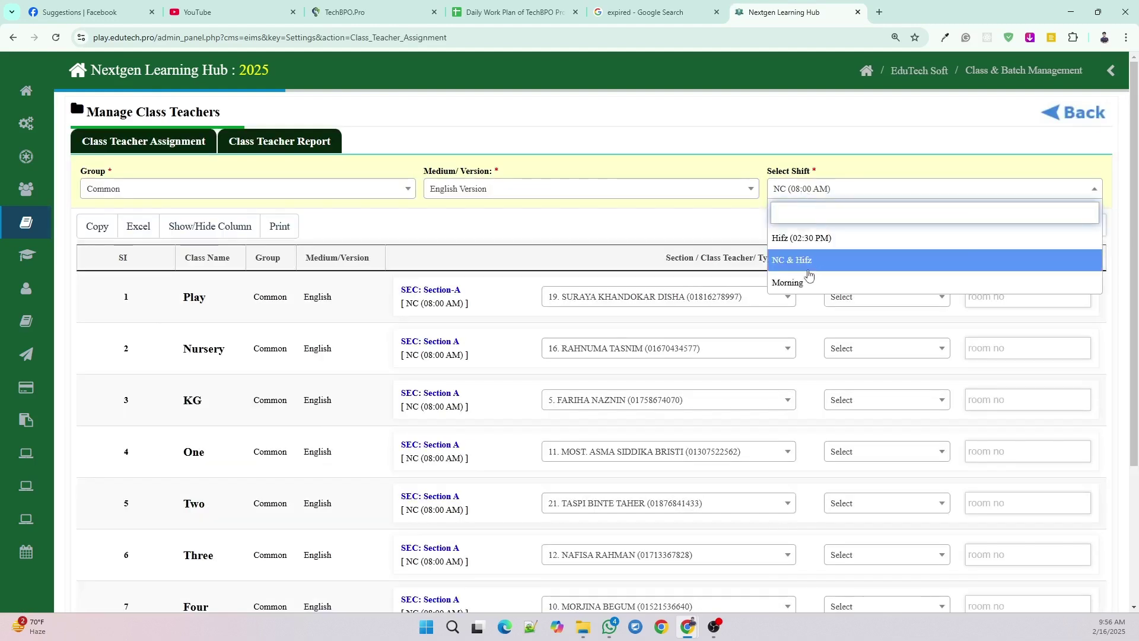
{"action": "left_click", "coordinate": [798, 284]}
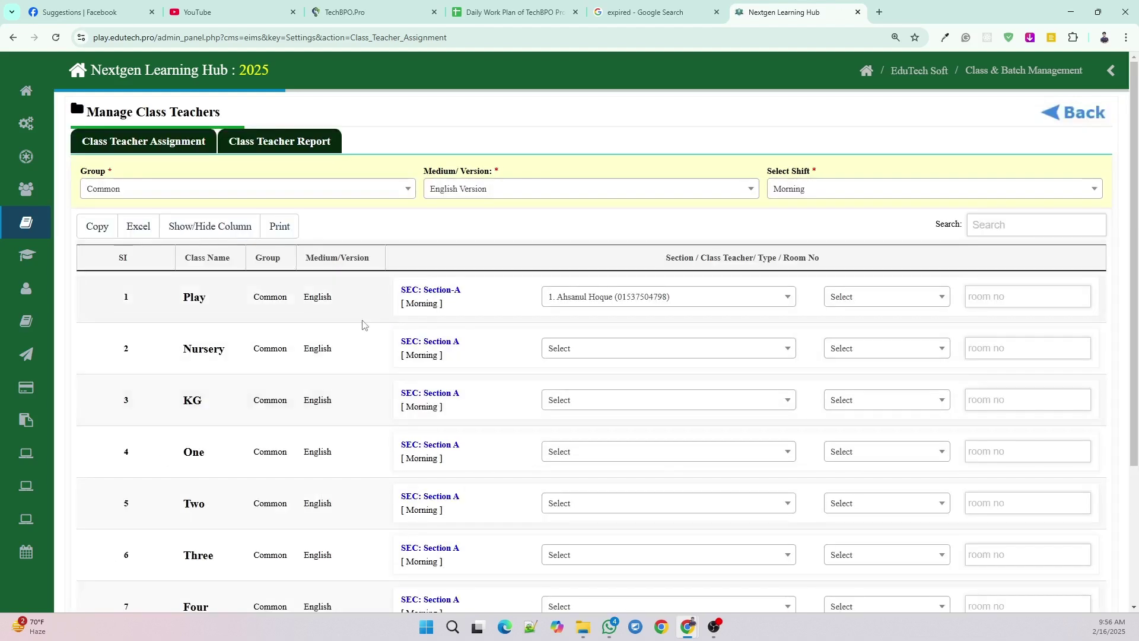
- Assign the second listed teacher as class teacher of Nursery, Section A, for the Morning shift
{"action": "left_click", "coordinate": [674, 297]}
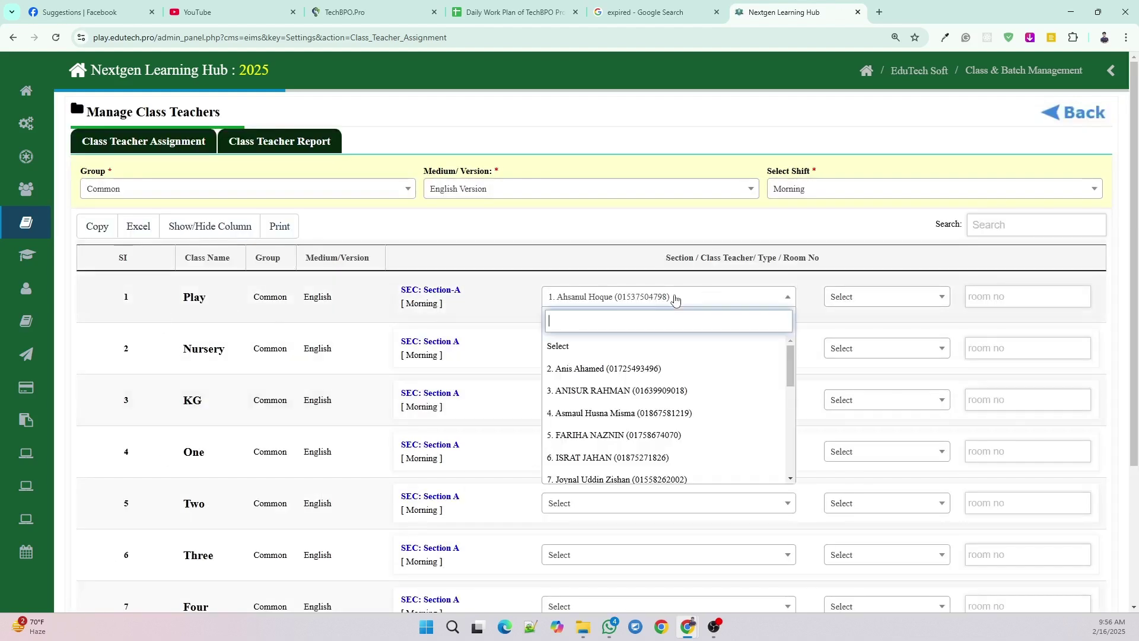
{"action": "left_click", "coordinate": [589, 300]}
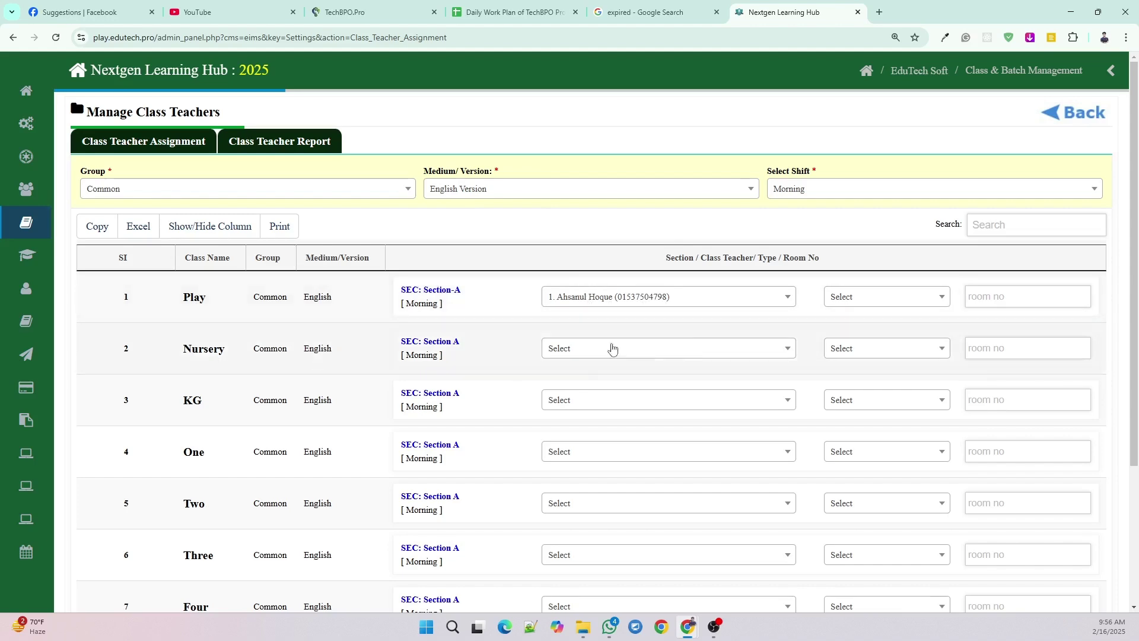
{"action": "left_click", "coordinate": [682, 347]}
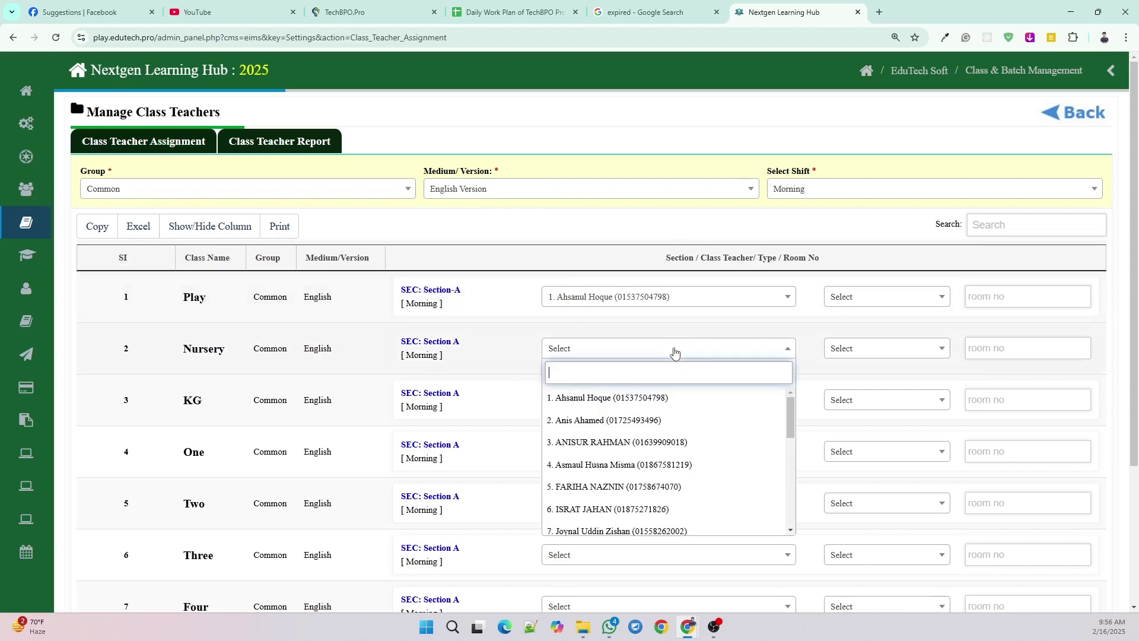
{"action": "left_click", "coordinate": [596, 421]}
{"action": "left_click", "coordinate": [700, 423]}
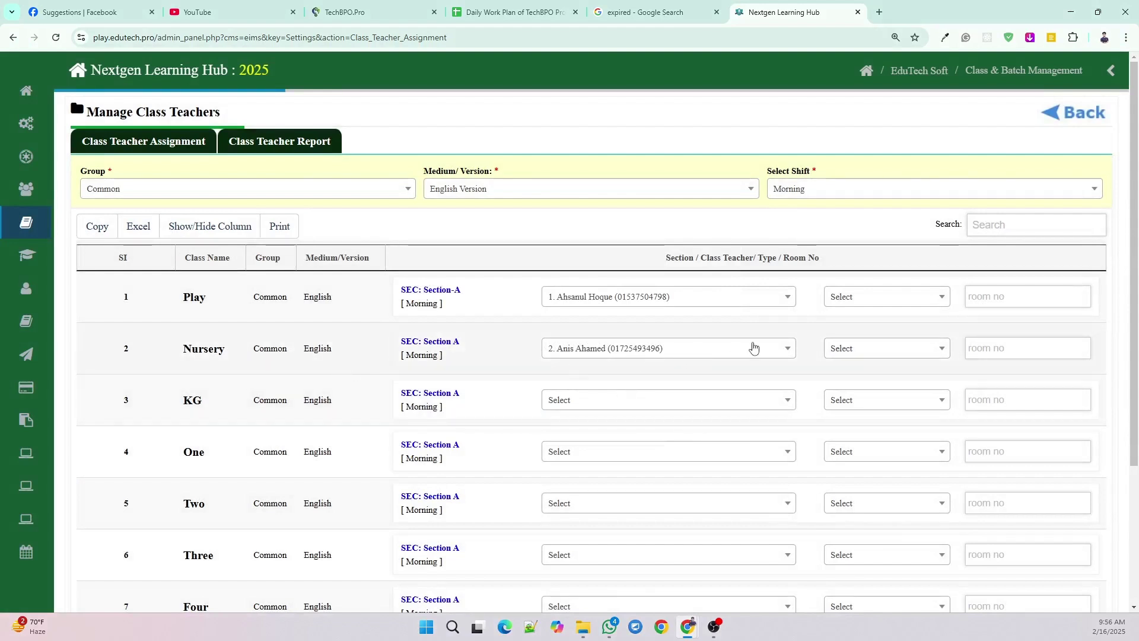
{"action": "left_click", "coordinate": [858, 299]}
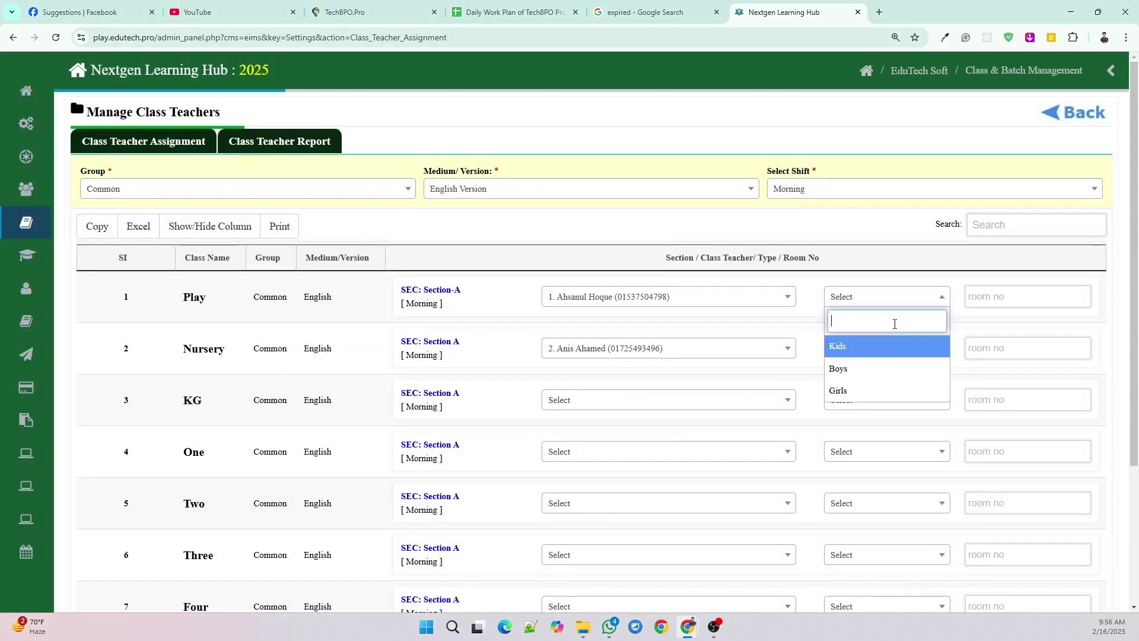
{"action": "left_click", "coordinate": [893, 275]}
{"action": "left_click", "coordinate": [889, 349]}
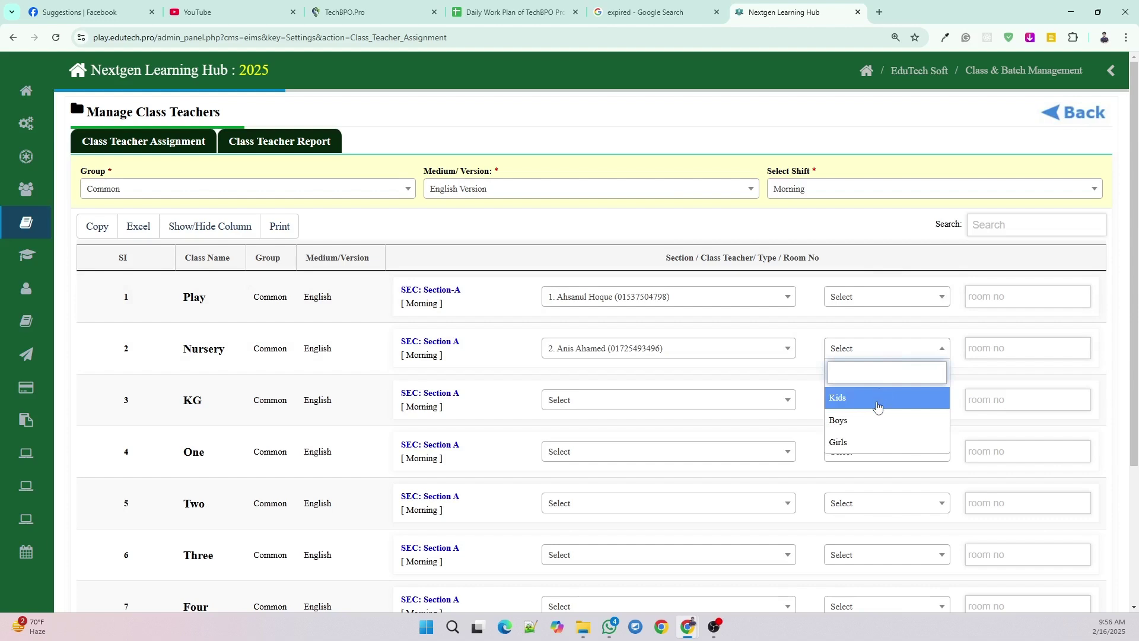
{"action": "left_click", "coordinate": [882, 278]}
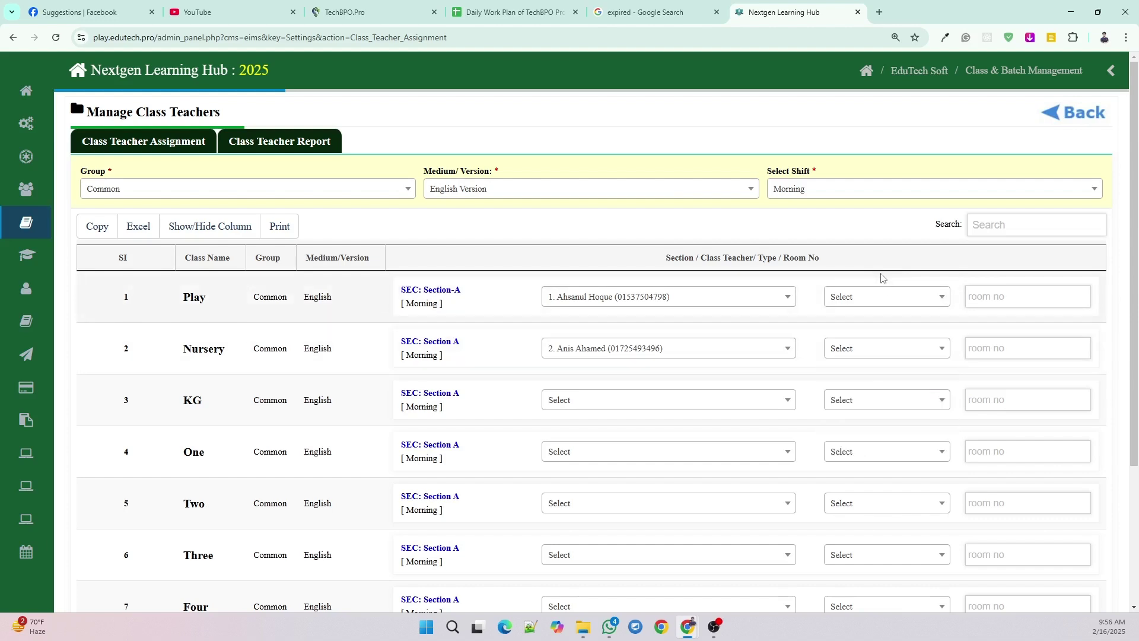
- Leave Class Teacher Assignment, open Head of Sections and list the classes for the English Version medium
{"action": "left_click", "coordinate": [1074, 114]}
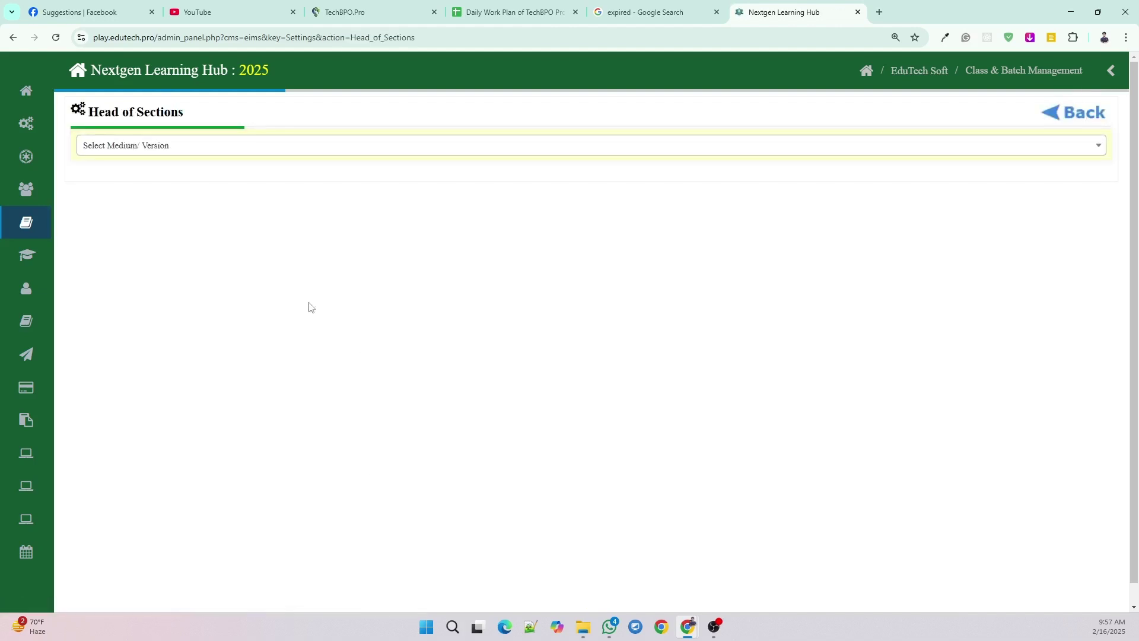
{"action": "left_click", "coordinate": [182, 147]}
{"action": "left_click", "coordinate": [166, 196]}
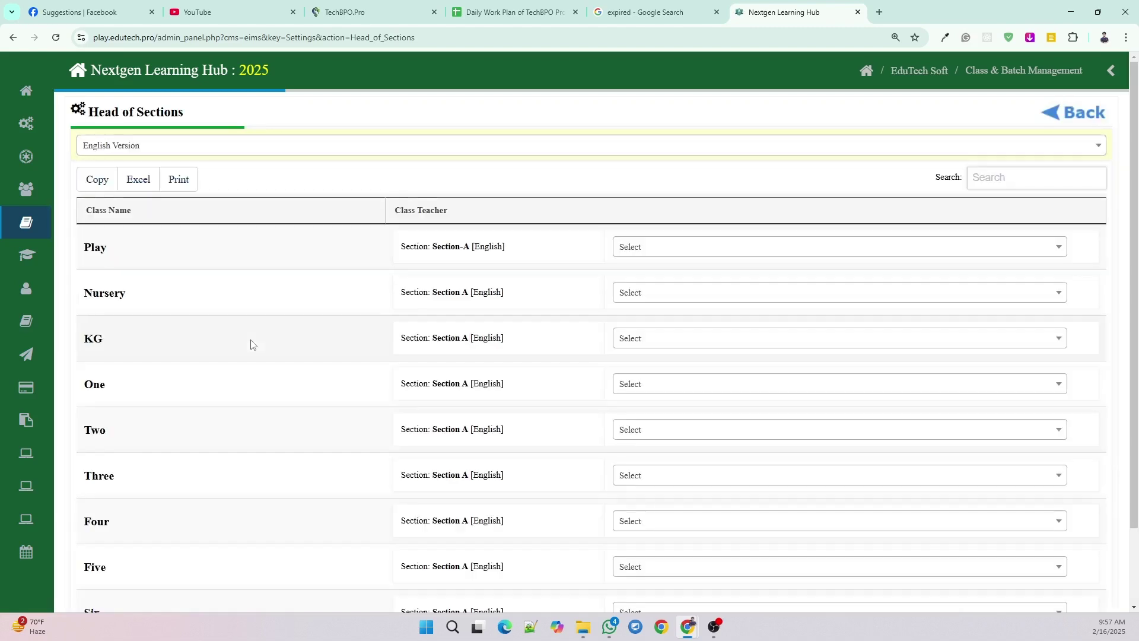
- Assign the first listed teacher as head of section for Play, Section-A [English], and acknowledge the confirmation
{"action": "left_click", "coordinate": [658, 249]}
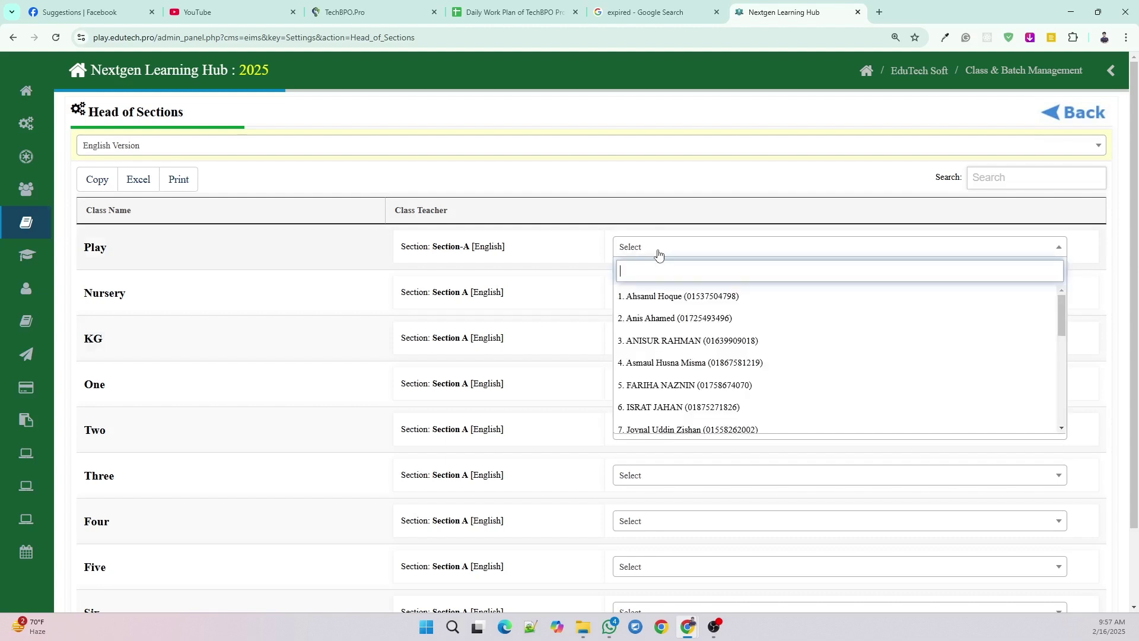
{"action": "left_click", "coordinate": [667, 301]}
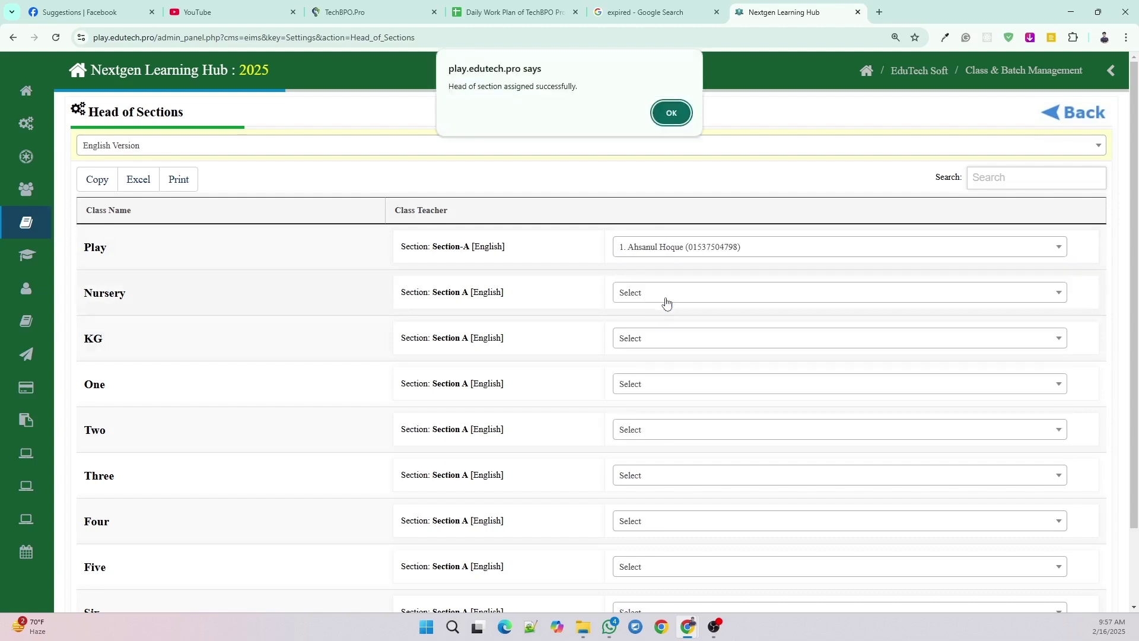
{"action": "left_click", "coordinate": [671, 107]}
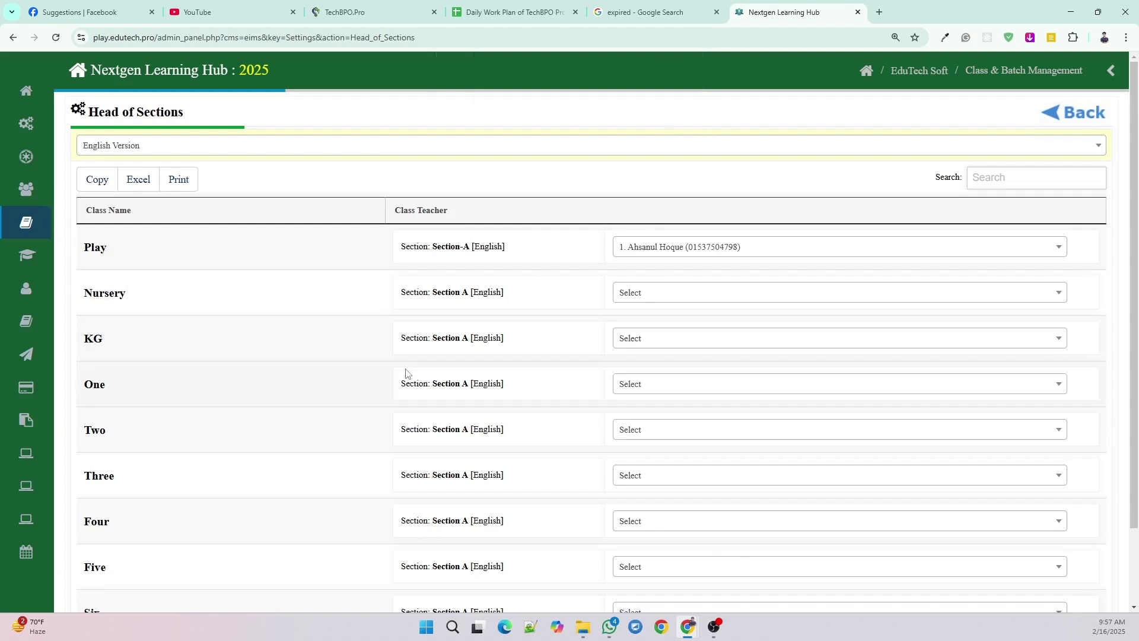
- Reload the Head of Sections page with form resubmission to check the saved assignment, and return to the Class & Batch Management overview
{"action": "mouse_move", "coordinate": [85, 66]}
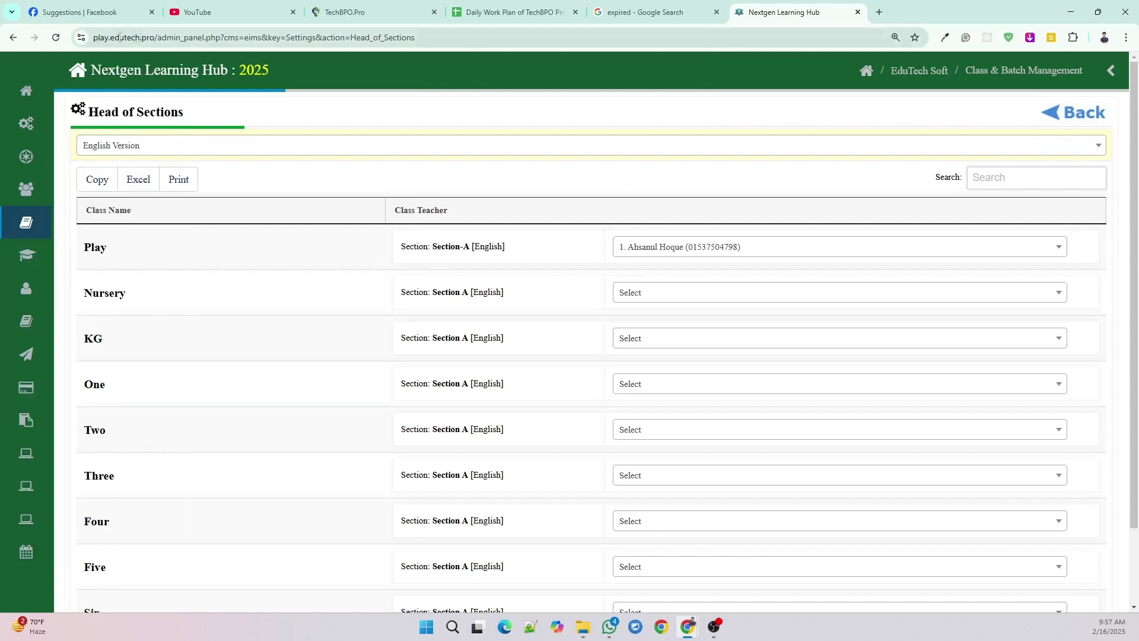
{"action": "left_click", "coordinate": [54, 39]}
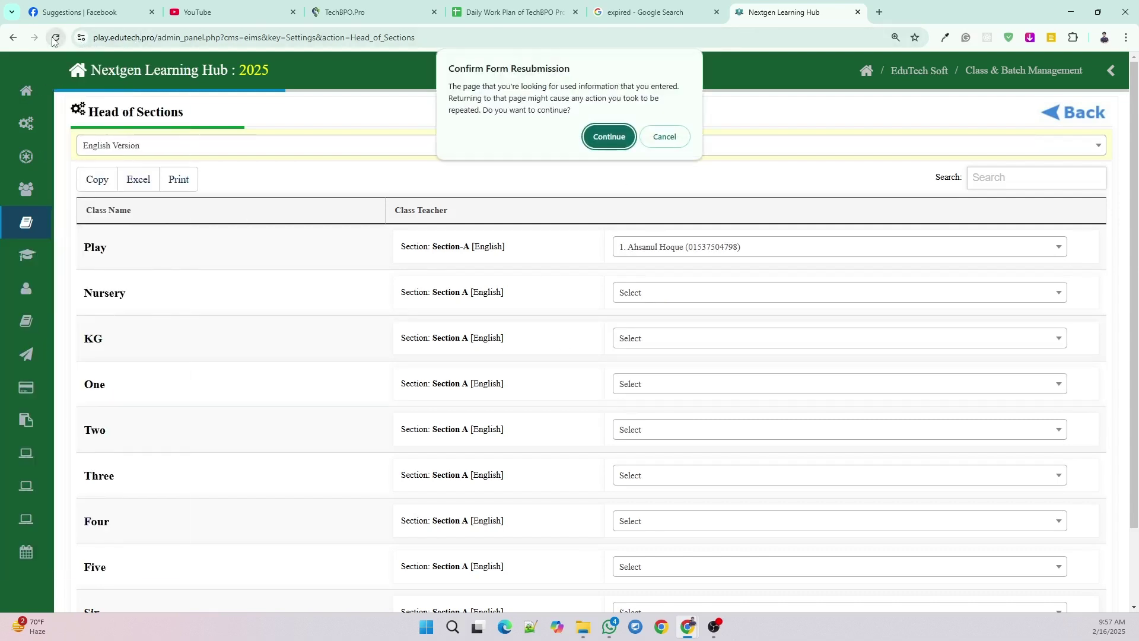
{"action": "left_click", "coordinate": [606, 145]}
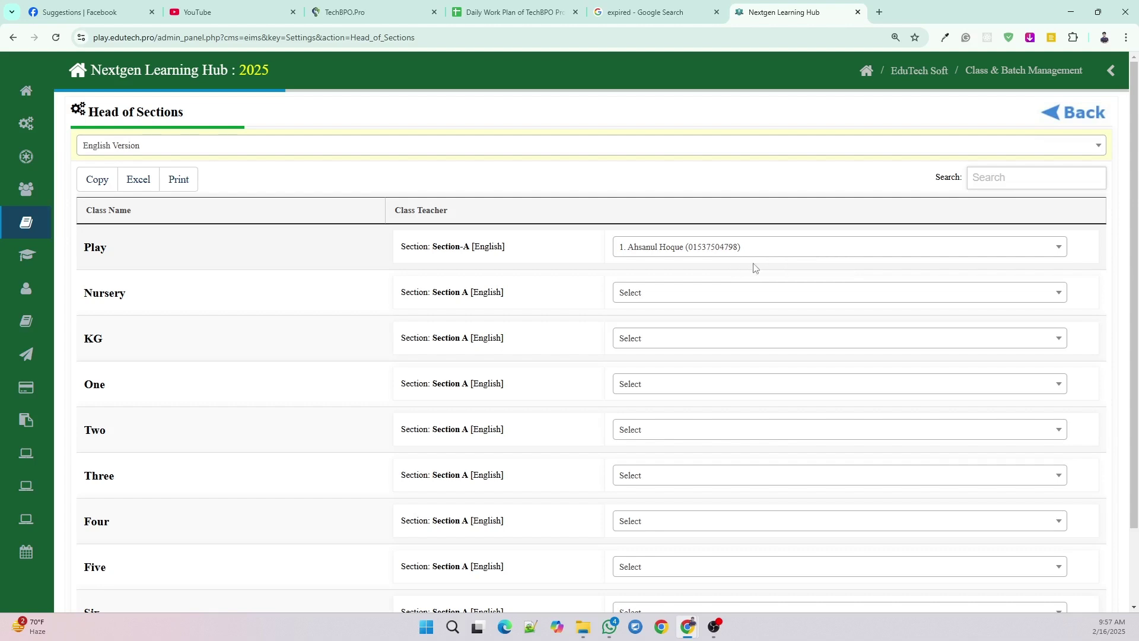
{"action": "left_click", "coordinate": [1073, 114]}
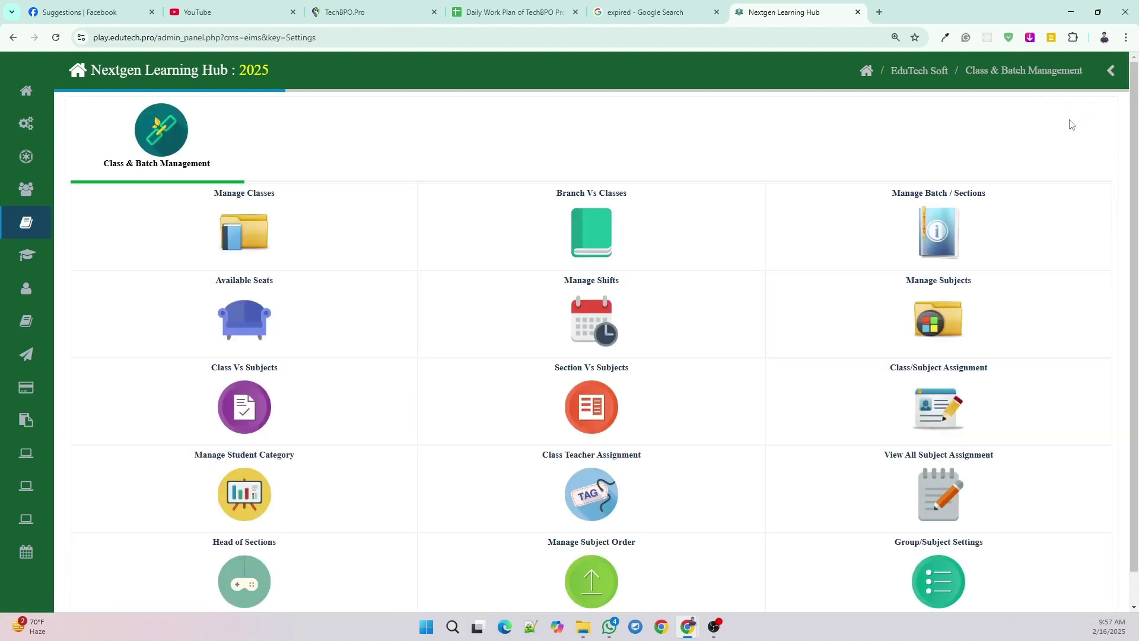
{"action": "scroll", "coordinate": [736, 383], "scroll_direction": "down", "scroll_amount": 1}
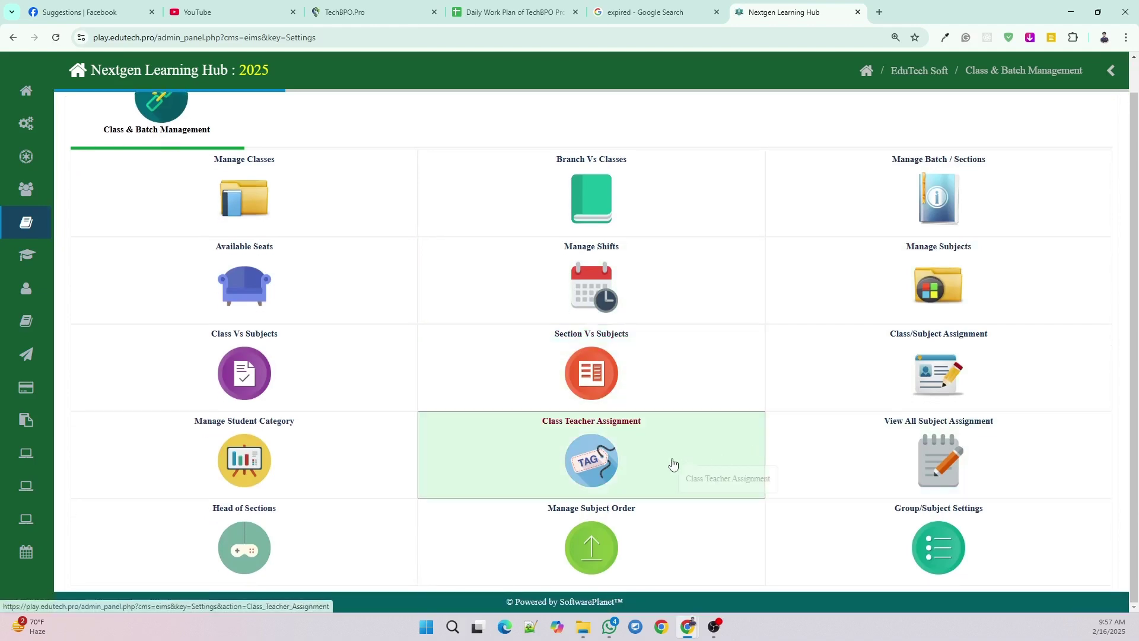